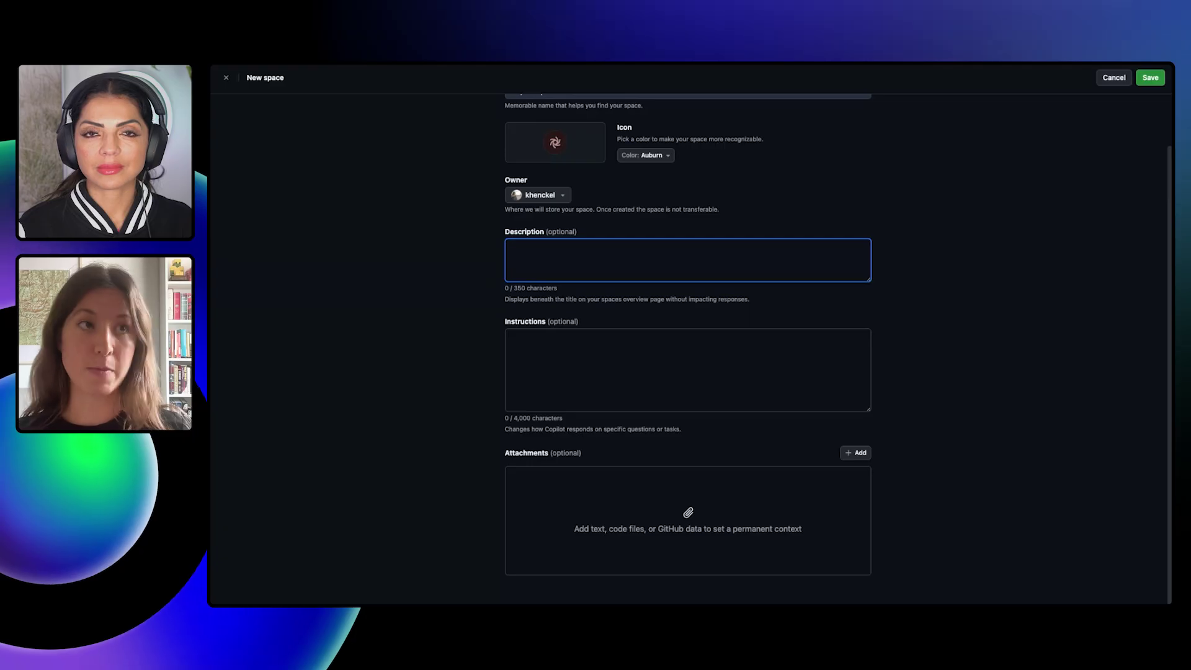
# Fill in the space's instructions, describing Copilot spaces as a new github copilot feature that groups context and generates responses based on that context
pyautogui.click(642, 337)
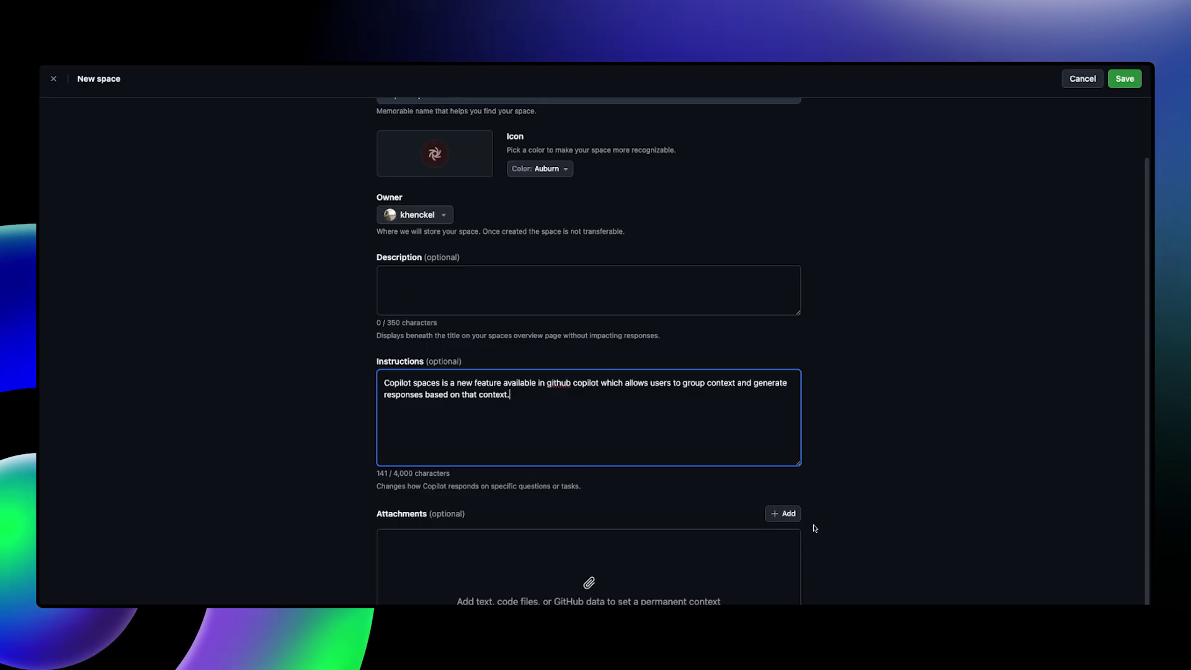
# Try to attach the src/components folder from the personal snax repository to the new space
pyautogui.click(784, 513)
pyautogui.click(709, 538)
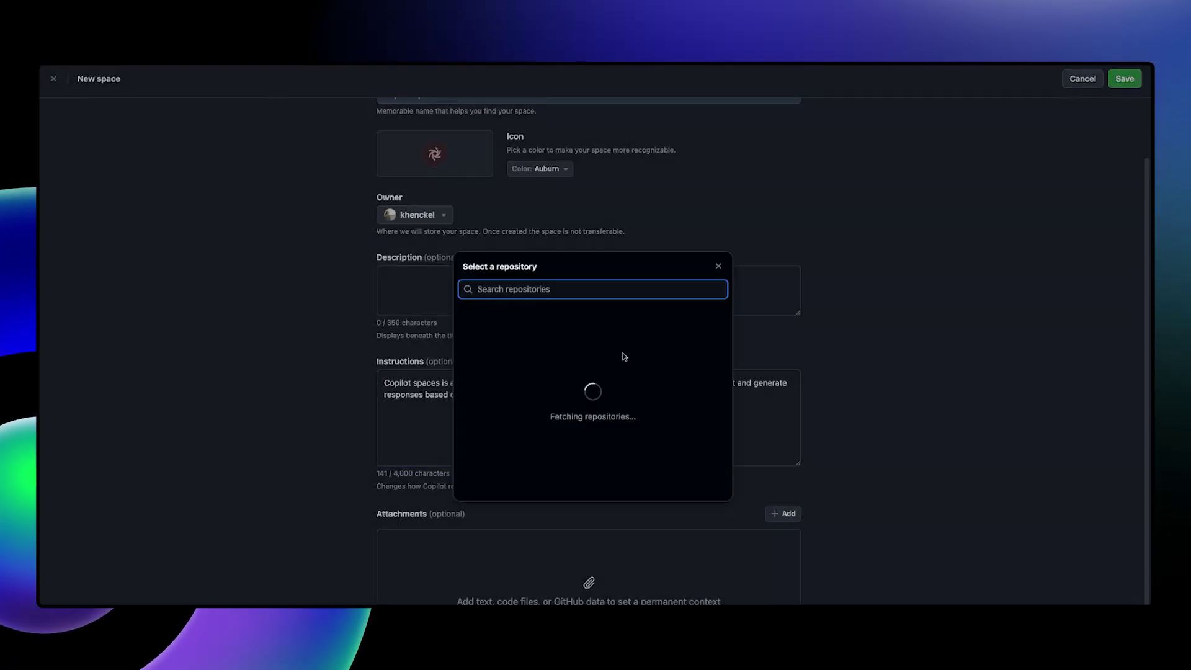
pyautogui.write('khenckel/')
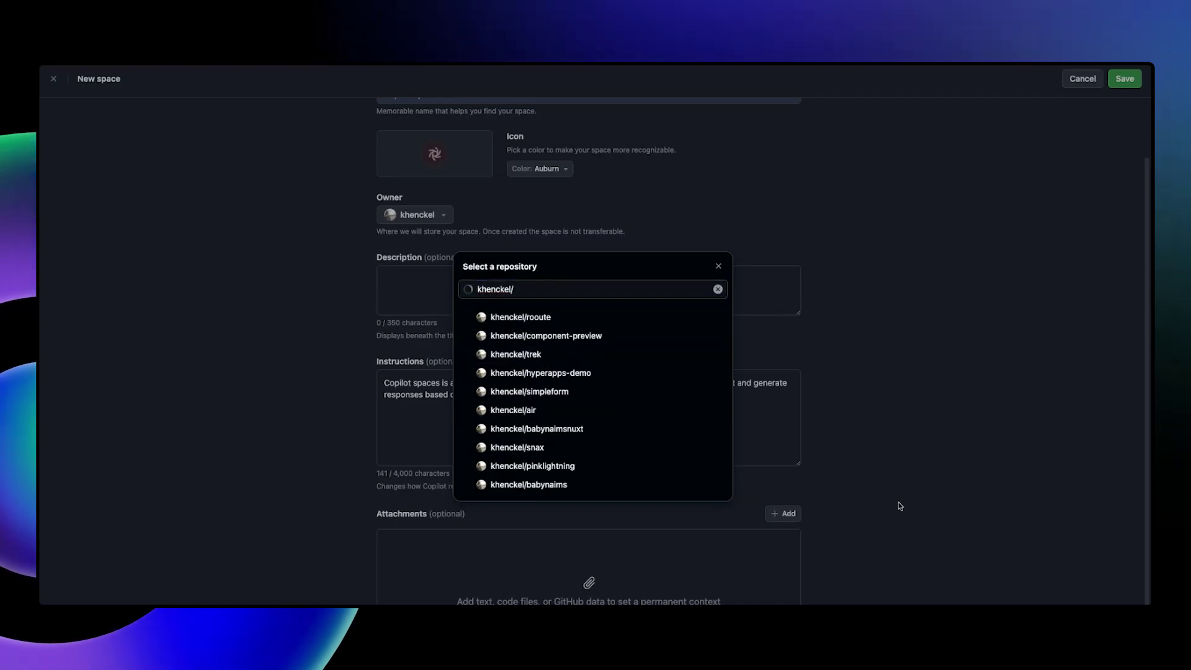
pyautogui.click(687, 445)
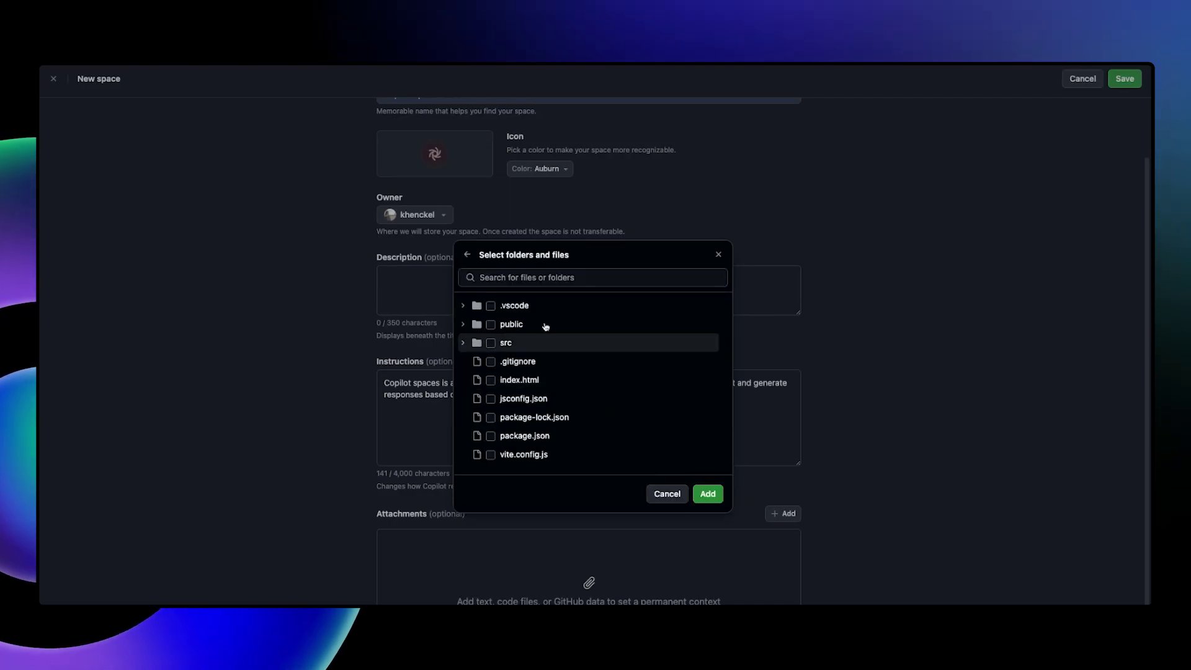
pyautogui.click(462, 343)
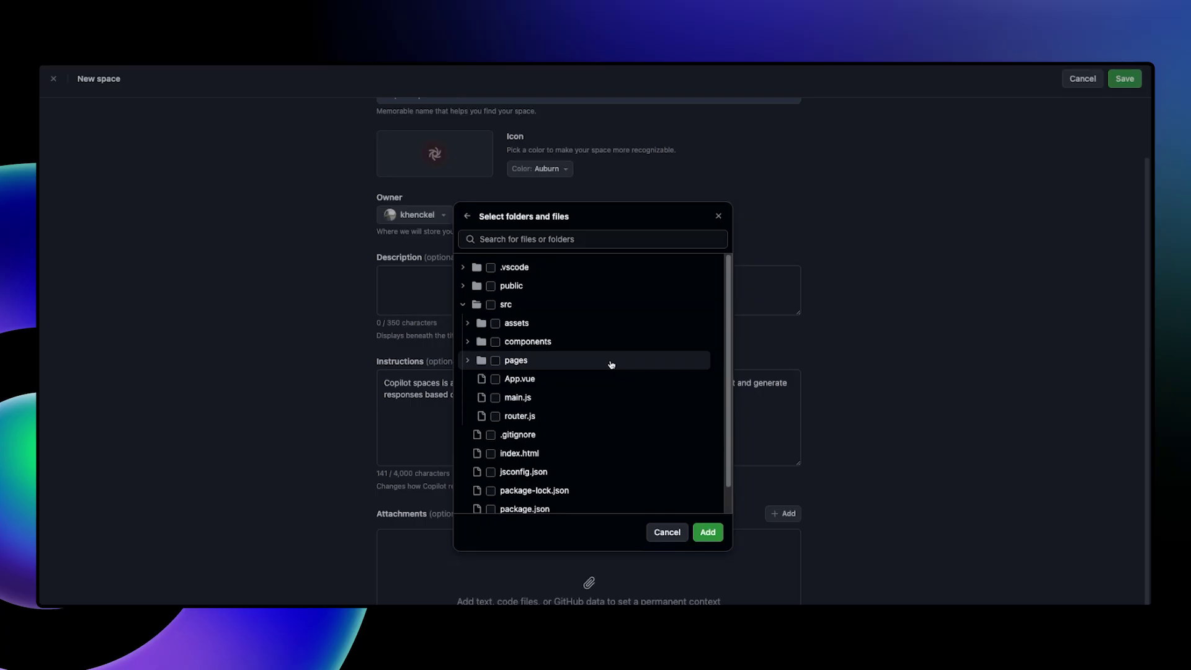
pyautogui.click(495, 342)
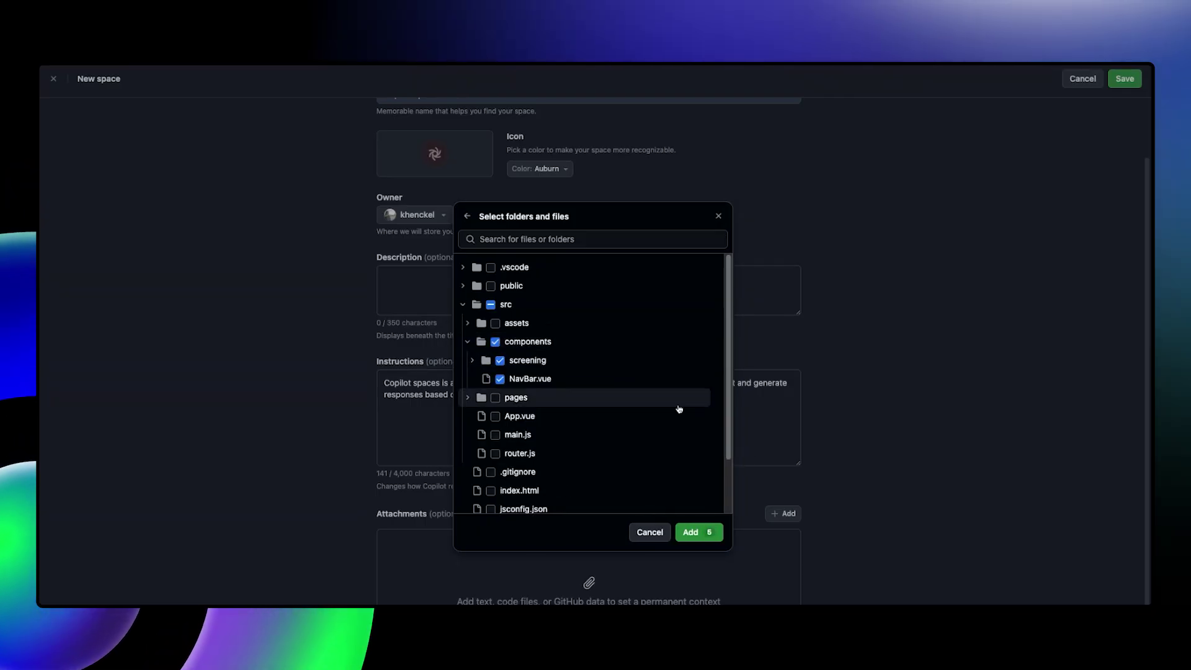
pyautogui.scroll(-2, 577, 487)
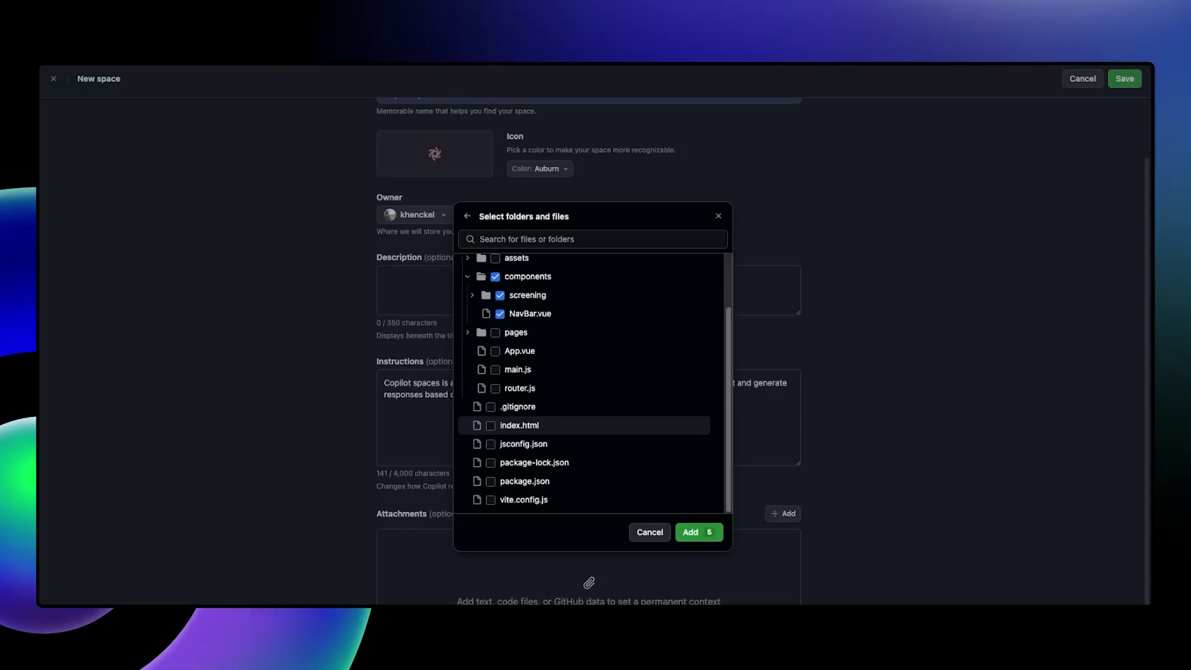
pyautogui.click(467, 216)
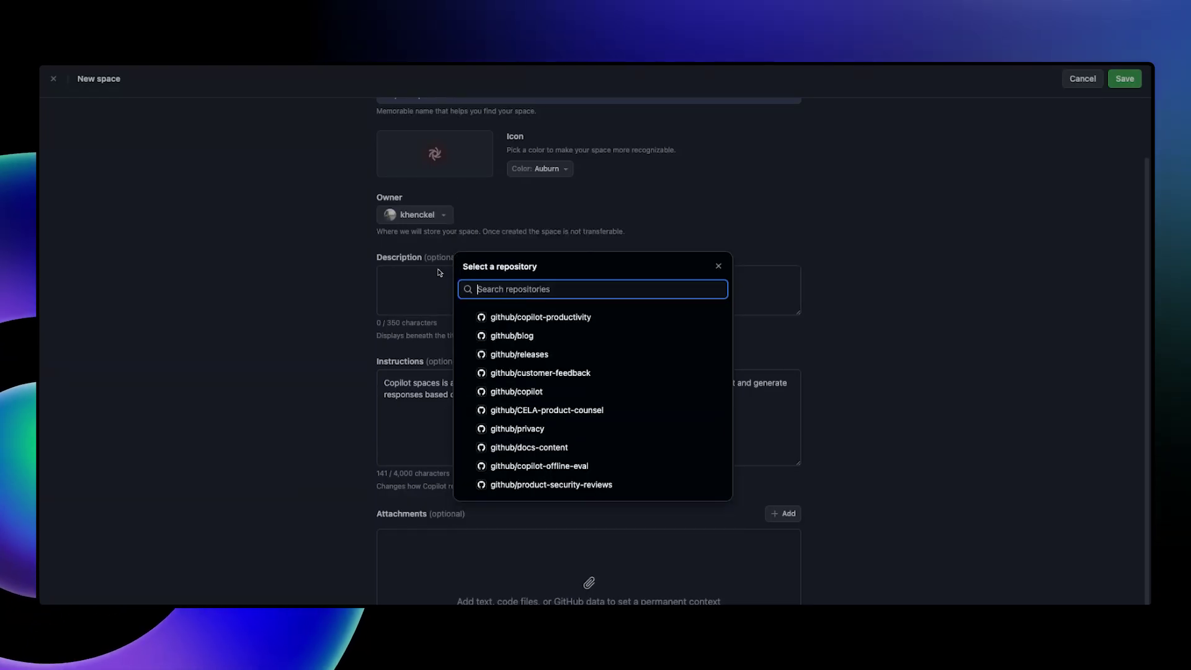
pyautogui.click(717, 266)
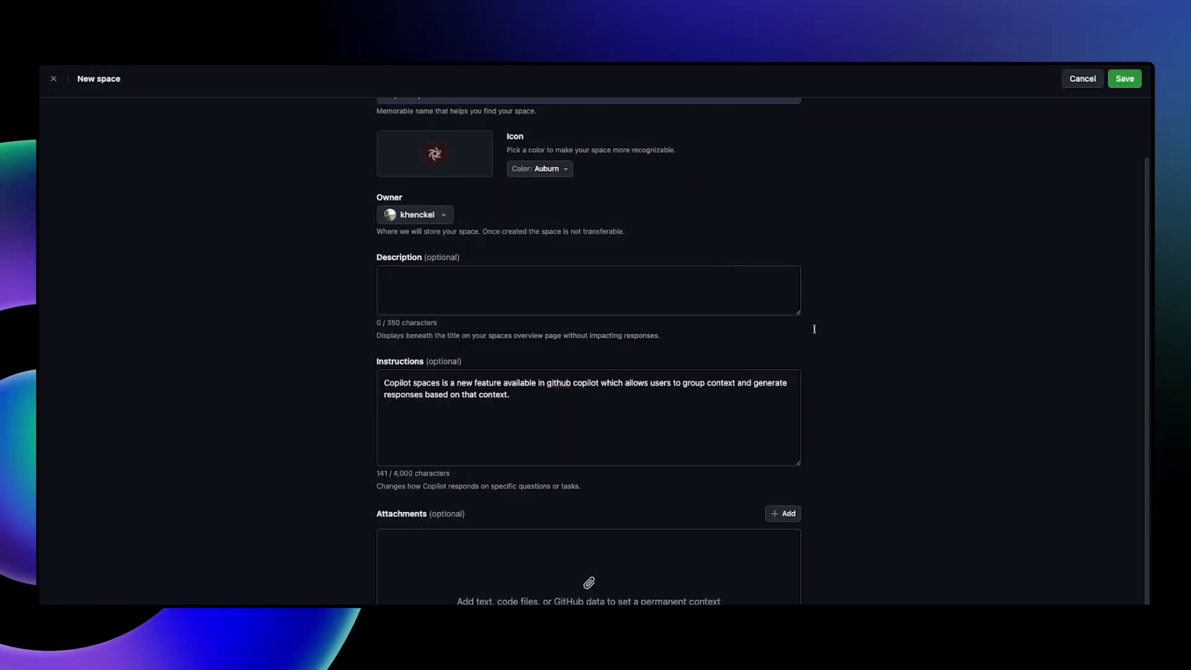
# View the forms for attaching a text file and for attaching content via GitHub URL, closing each one without adding anything
pyautogui.click(780, 514)
pyautogui.click(700, 557)
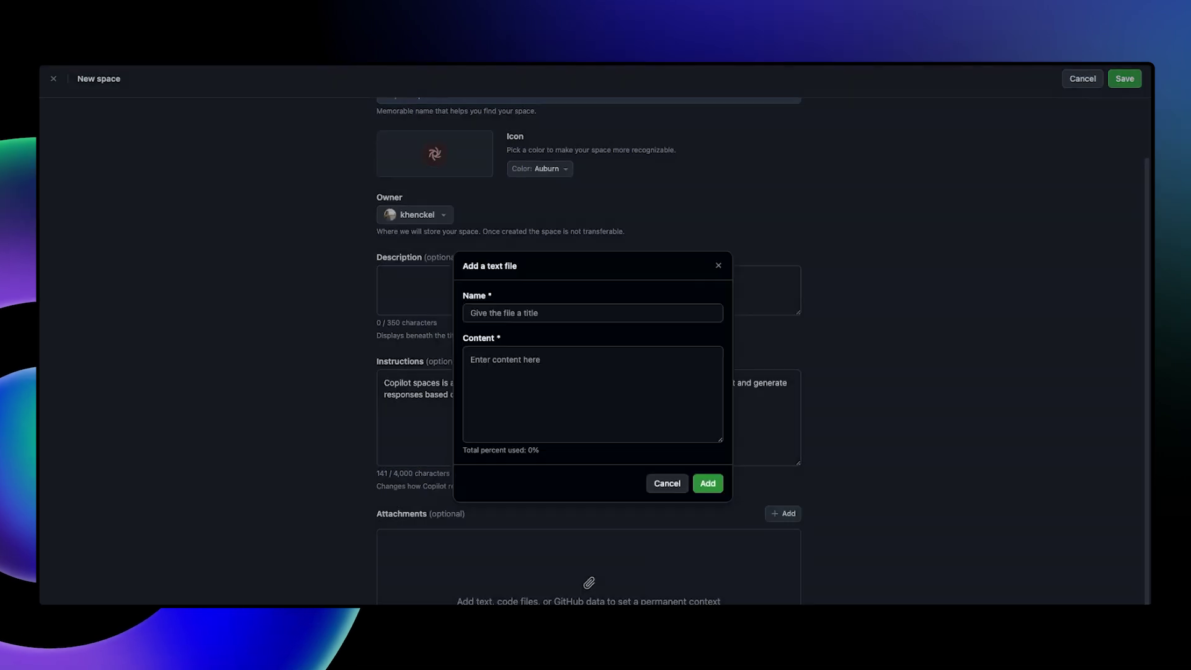
pyautogui.click(596, 387)
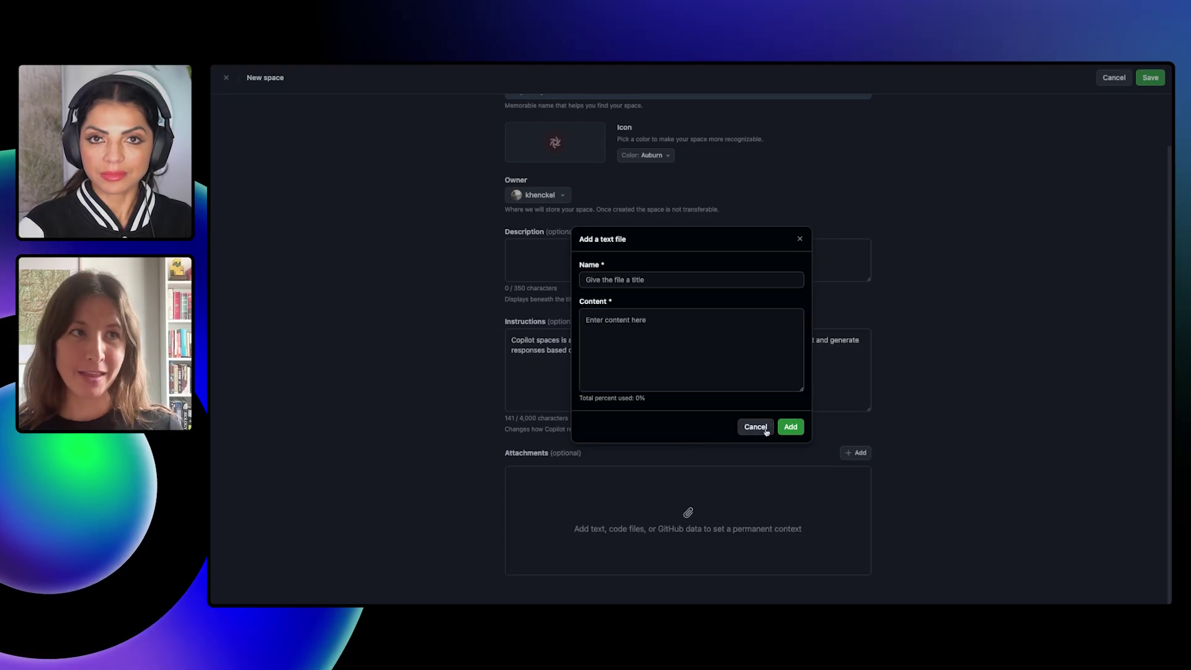
pyautogui.click(755, 426)
pyautogui.click(860, 452)
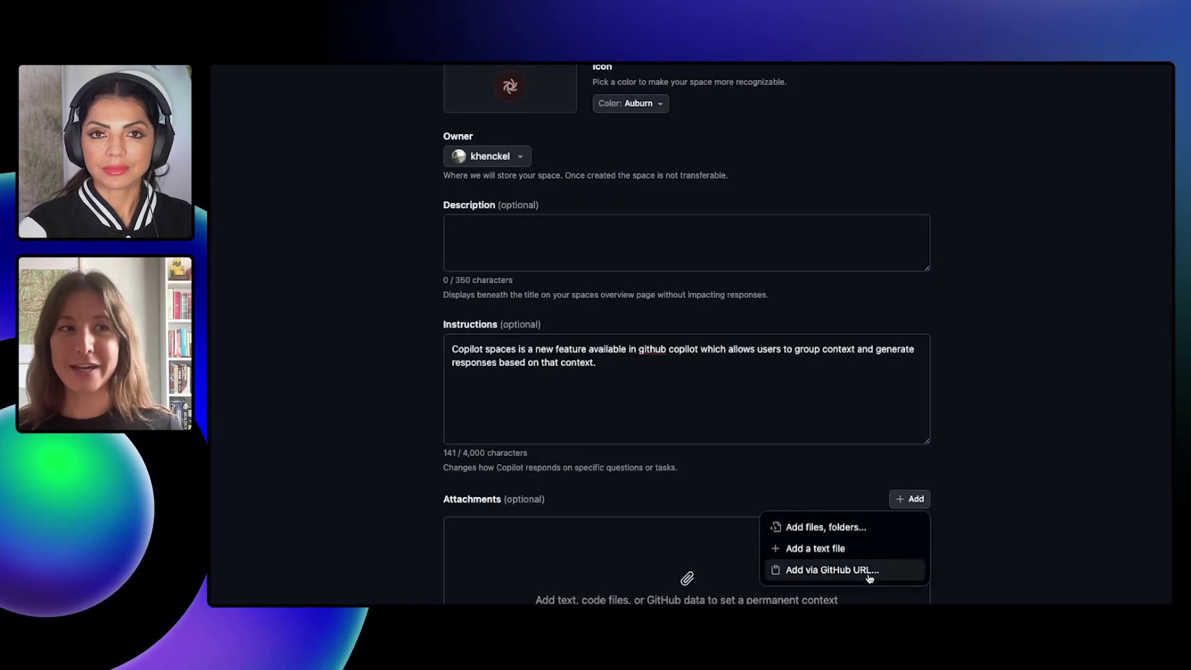
pyautogui.click(869, 574)
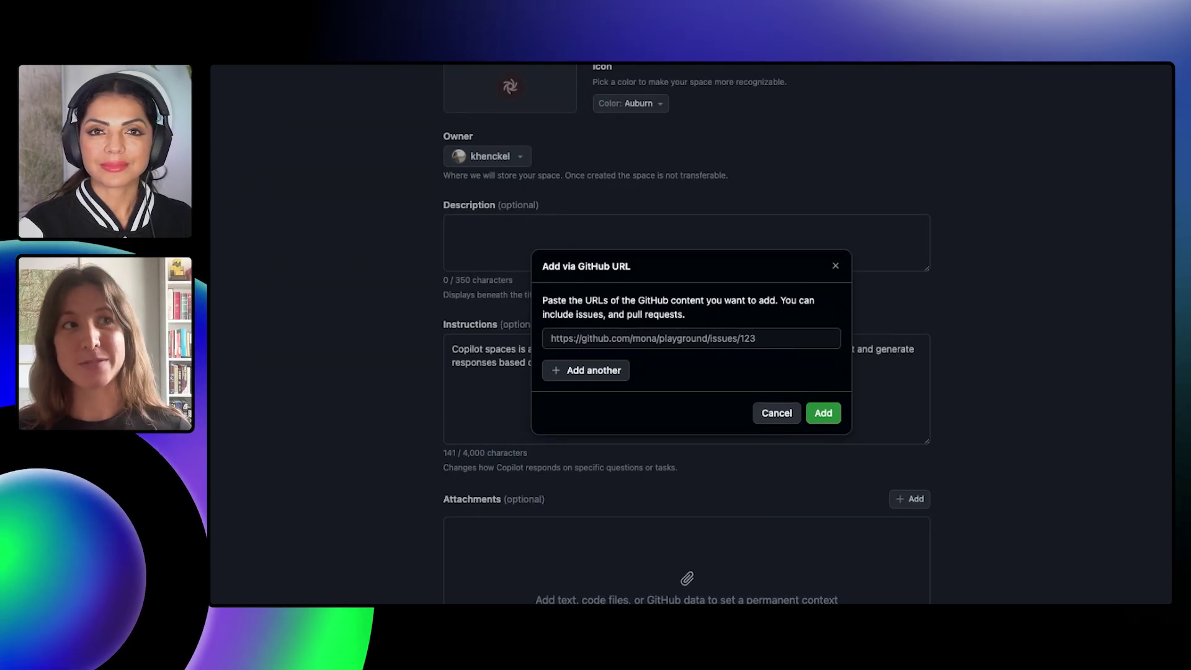
pyautogui.press('Escape')
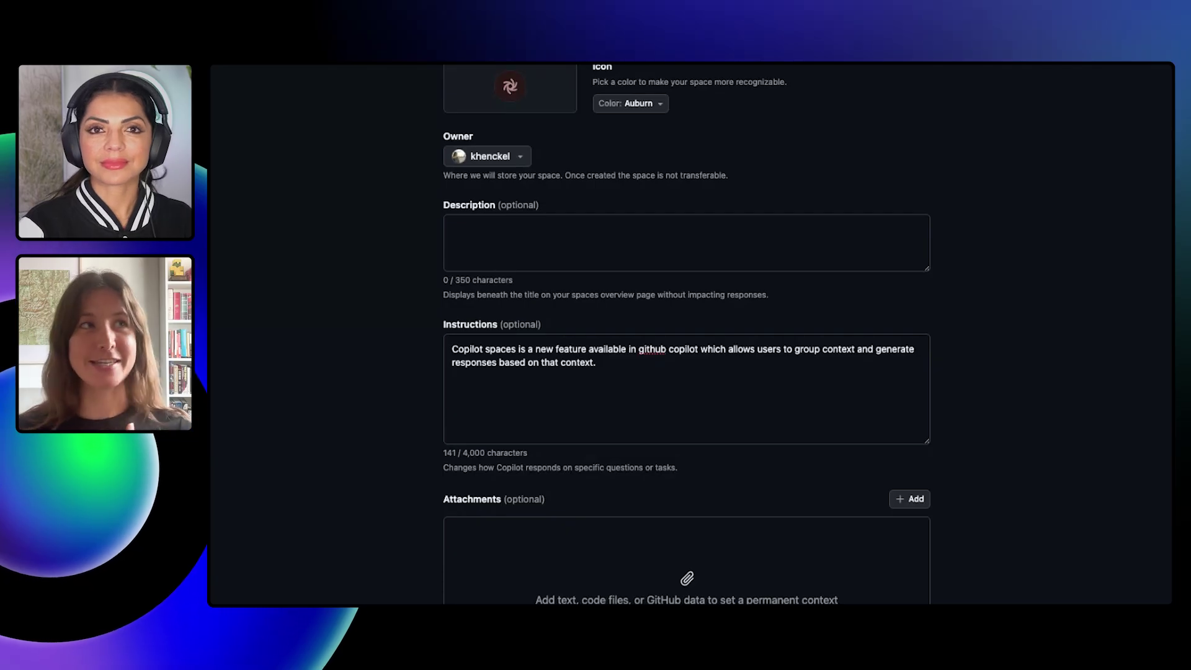
# Set the new space's owner to the github organization
pyautogui.click(496, 156)
pyautogui.click(490, 202)
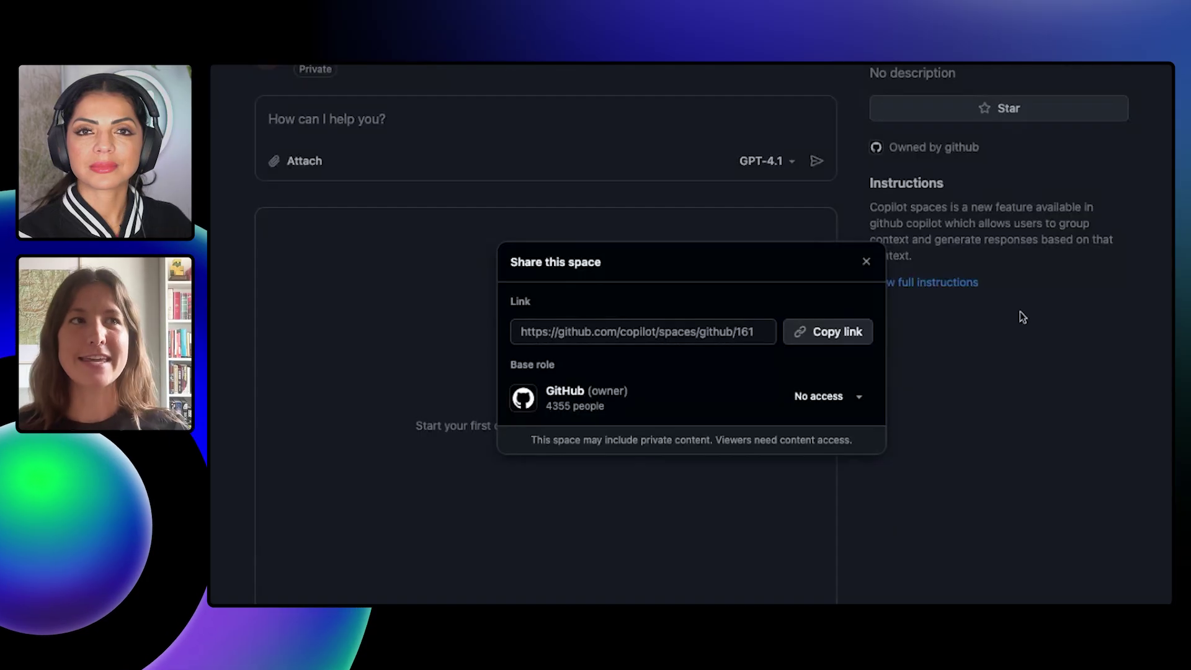
# Check the base role options offered to the GitHub organization in the space's sharing settings without changing the role
pyautogui.click(828, 396)
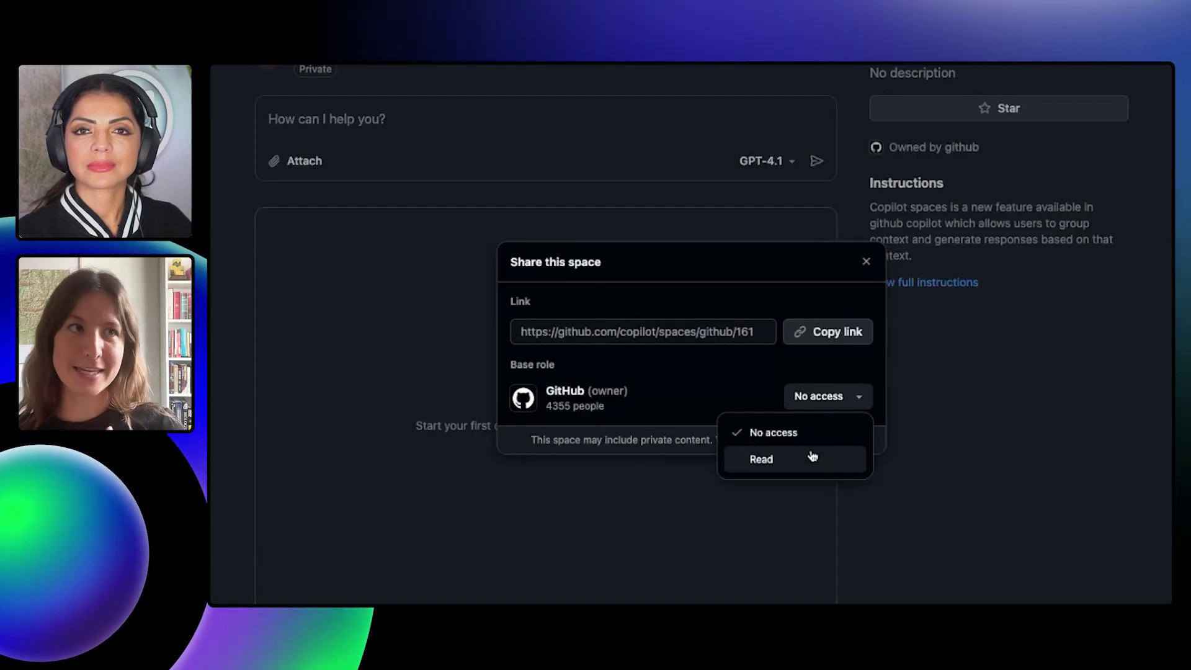
pyautogui.tripleClick(662, 415)
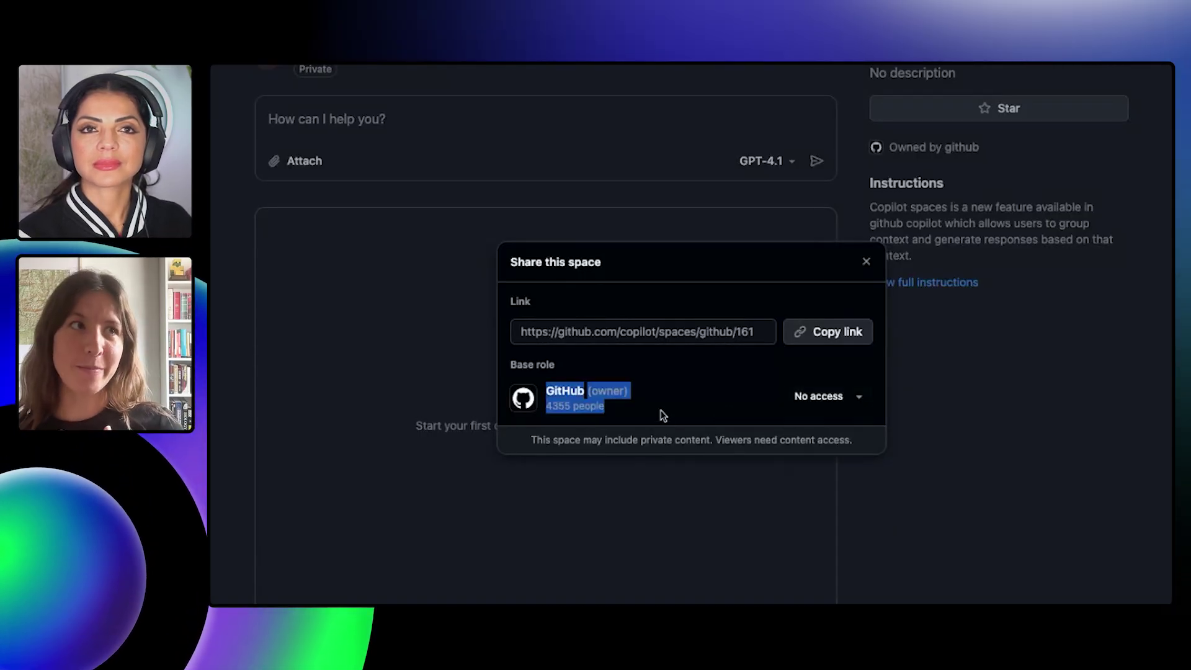
pyautogui.click(736, 412)
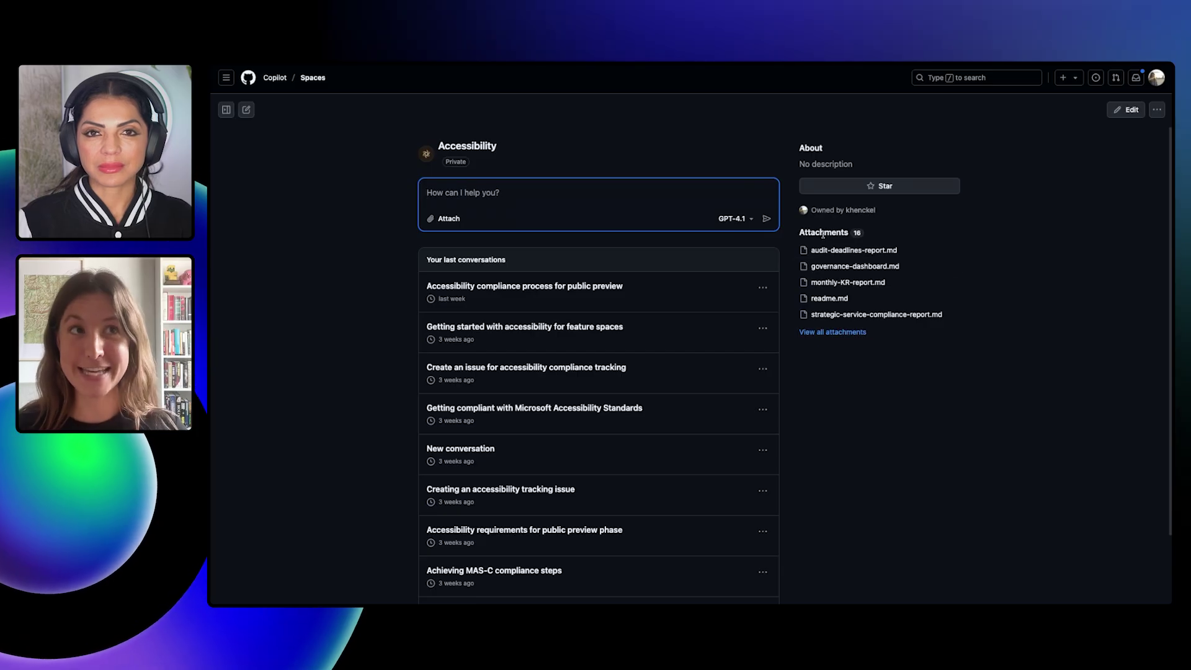
# Look through the full list of attachments in the Accessibility space and close it
pyautogui.click(832, 332)
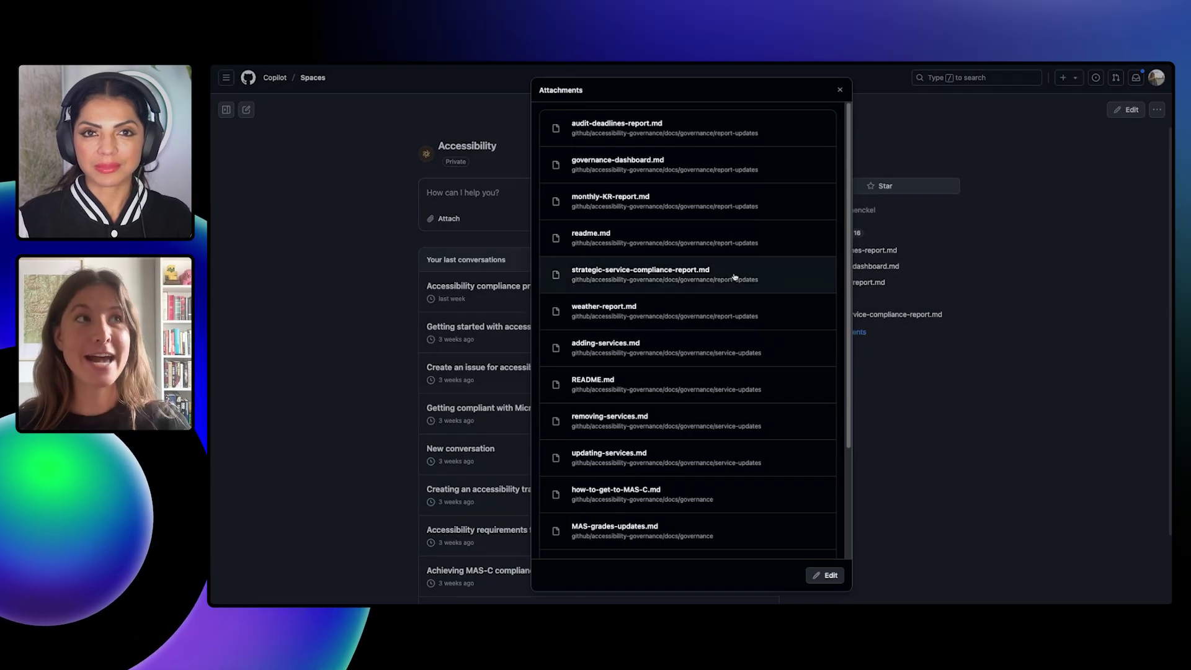
pyautogui.scroll(-2, 712, 275)
pyautogui.scroll(-2, 707, 297)
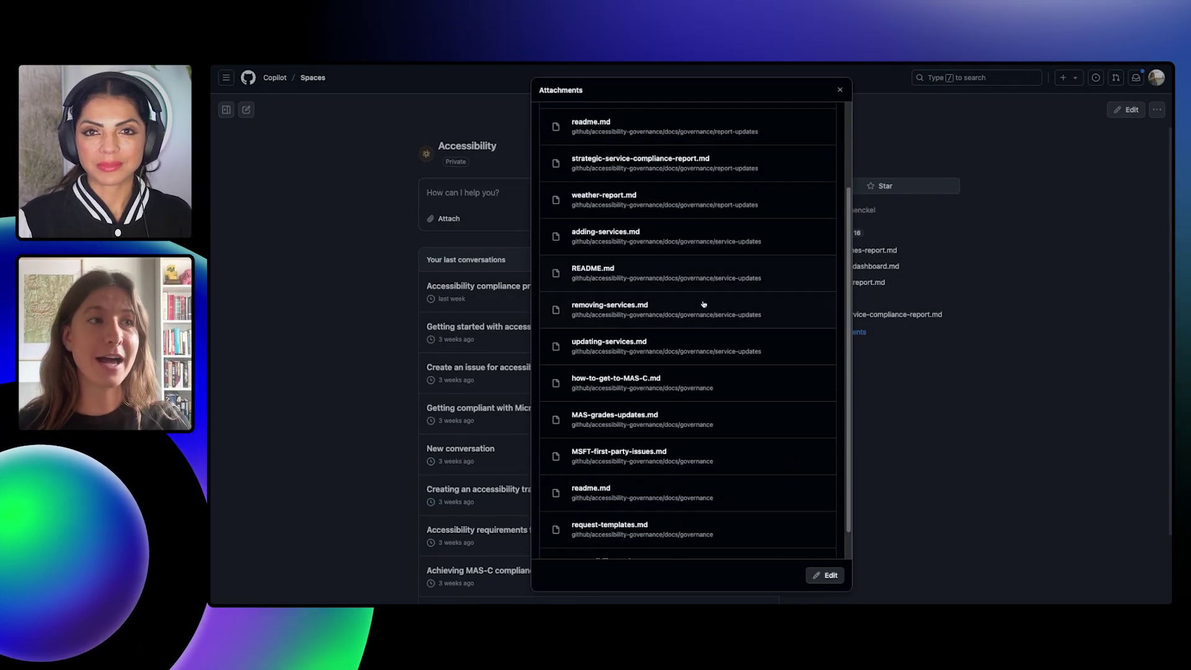
pyautogui.scroll(-1, 749, 415)
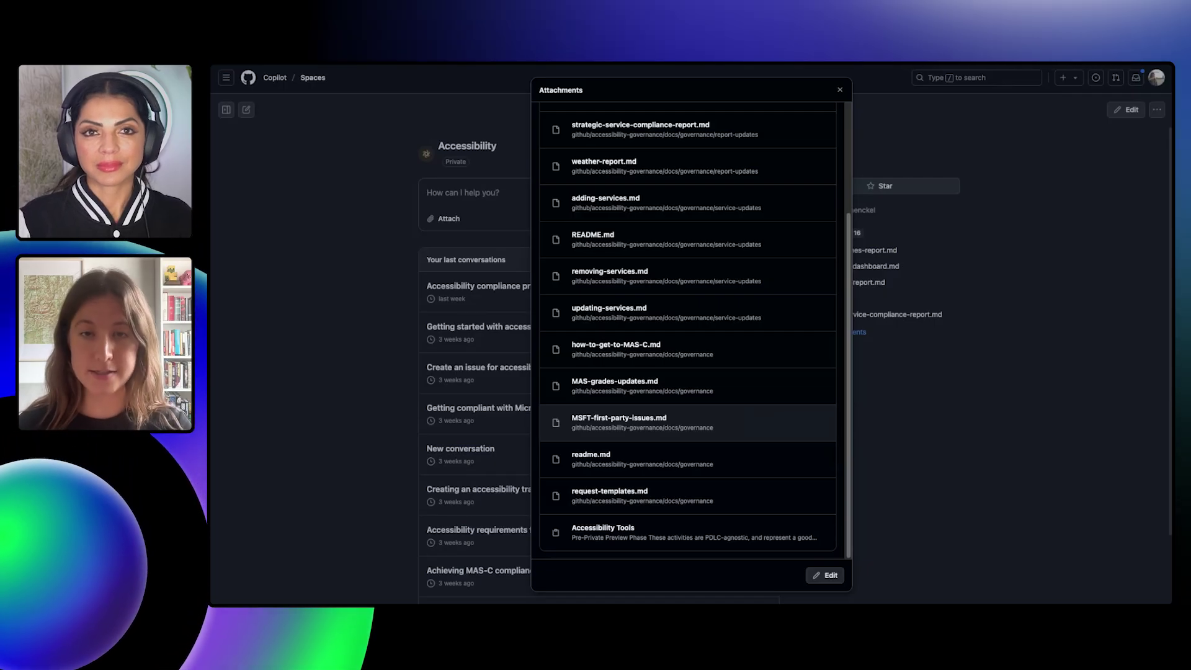
pyautogui.click(840, 90)
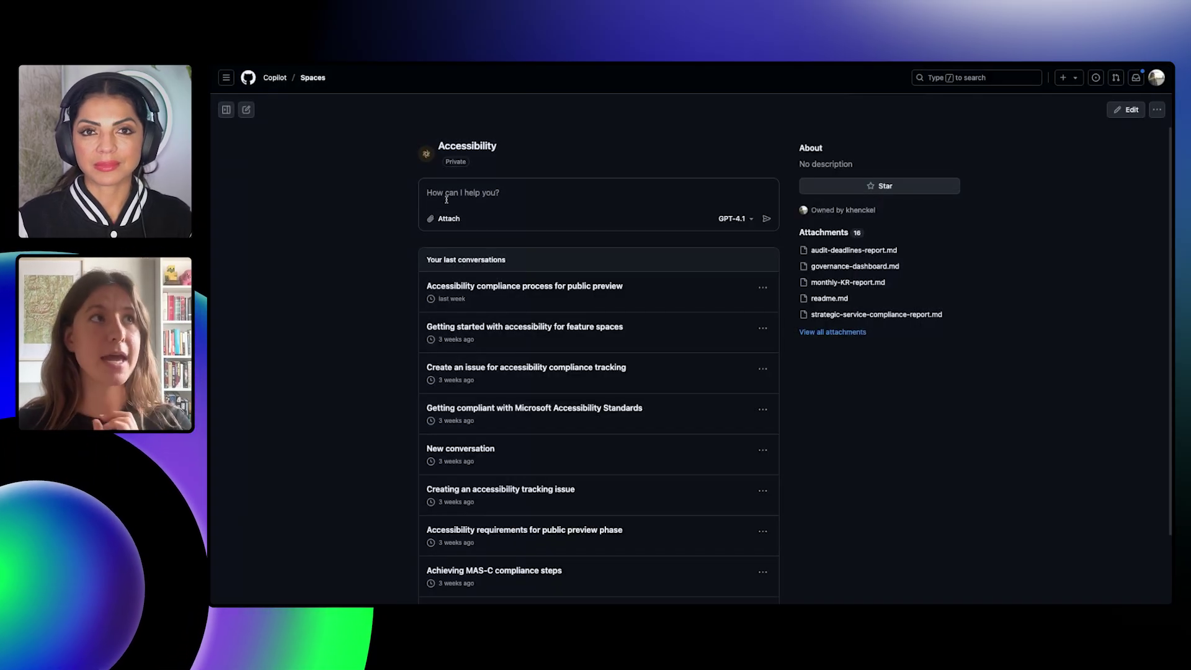
# Ask the Accessibility space "What is mas c compliance and how do i get certified for my new feature spaces?" and read the answer
pyautogui.click(597, 219)
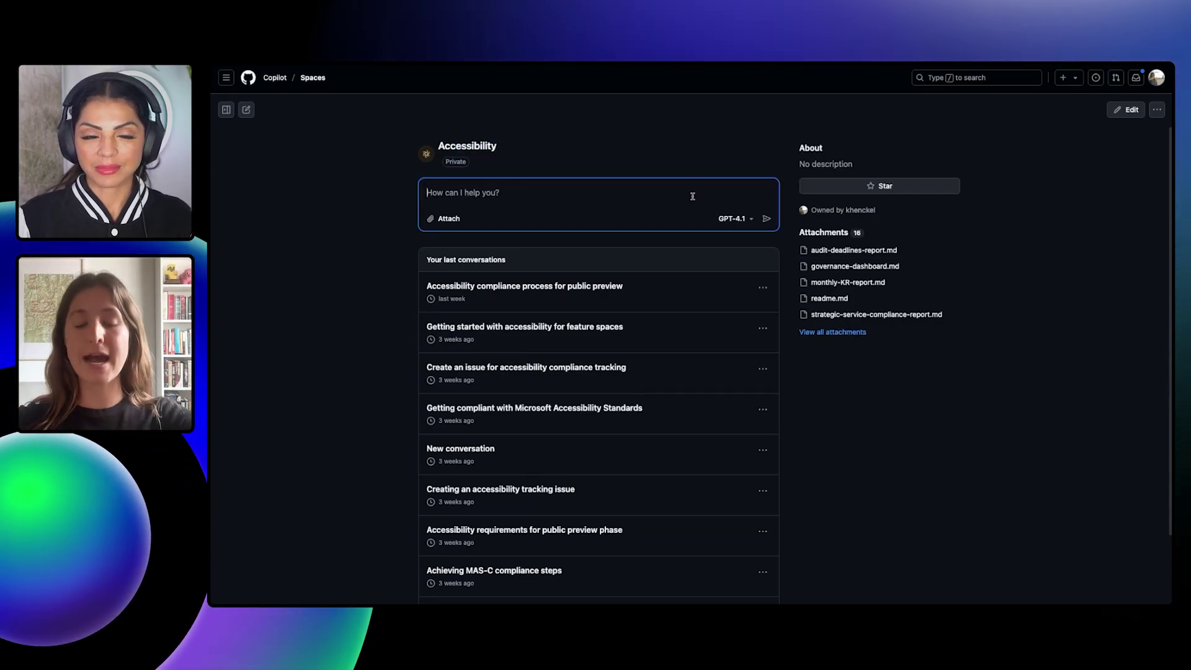
pyautogui.write('What is mas c complian')
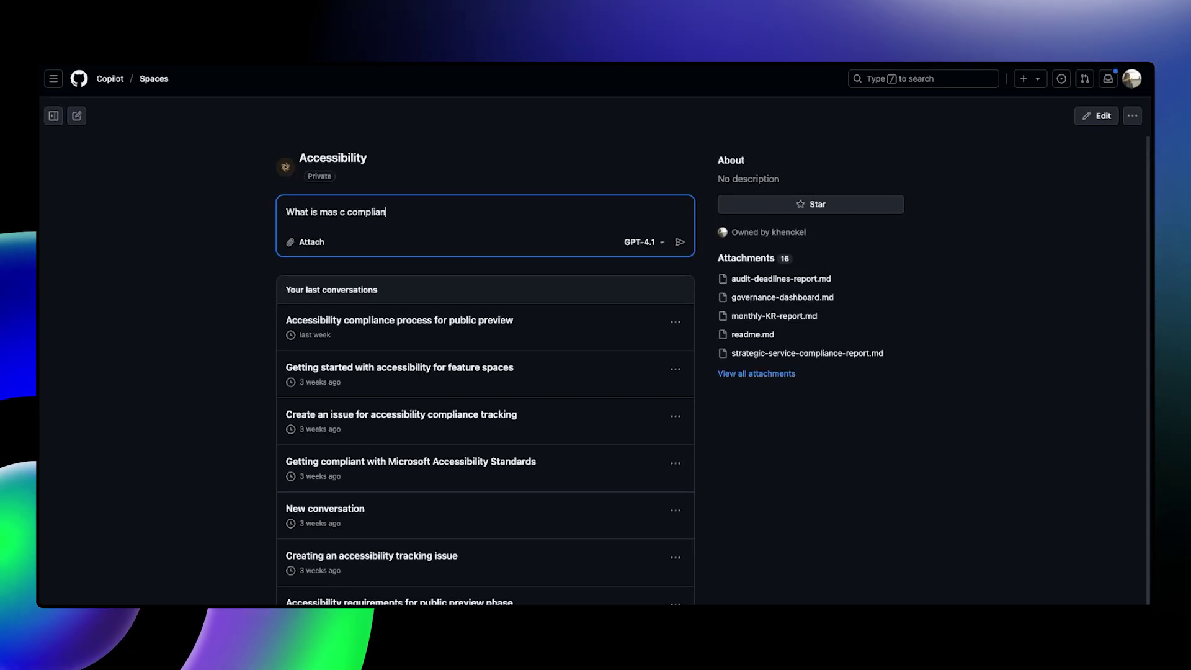
pyautogui.write('ce and how do i')
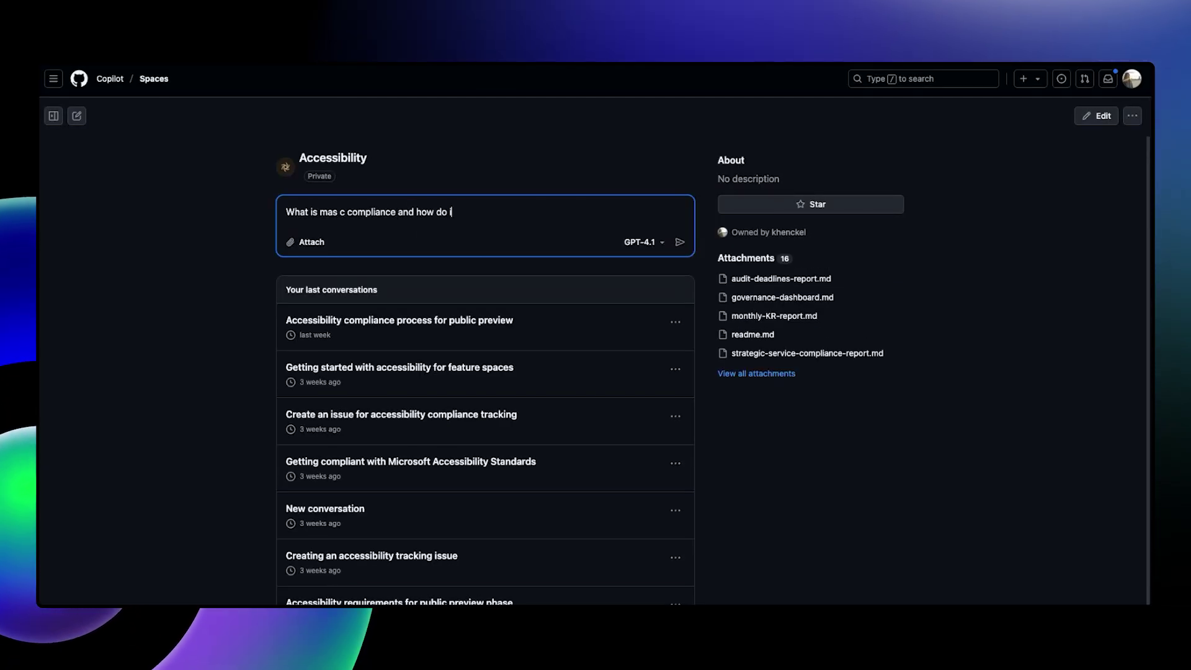
pyautogui.write(' get certifi')
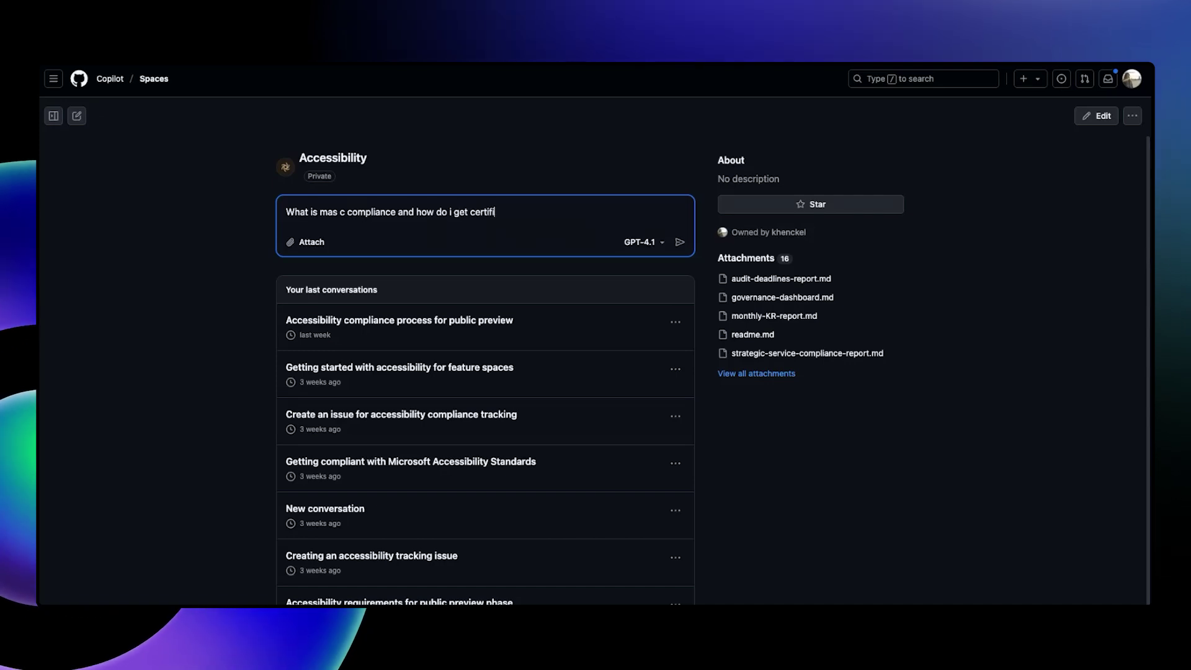
pyautogui.write('ed for my new fea')
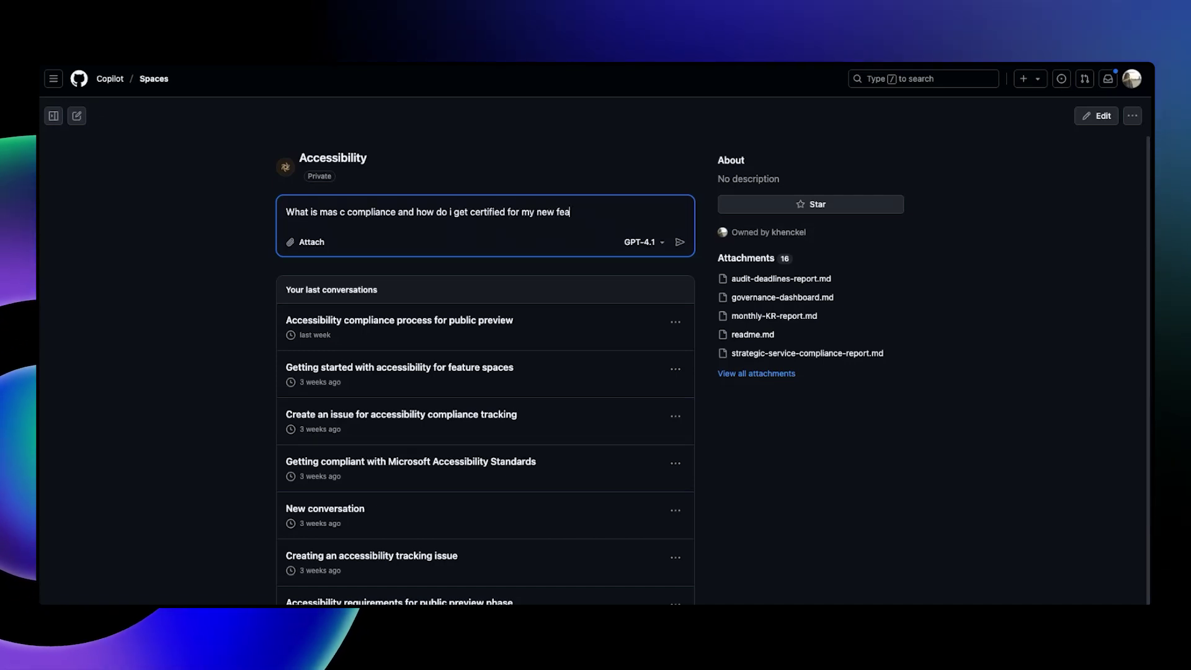
pyautogui.write('ture spaces?')
pyautogui.press('Return')
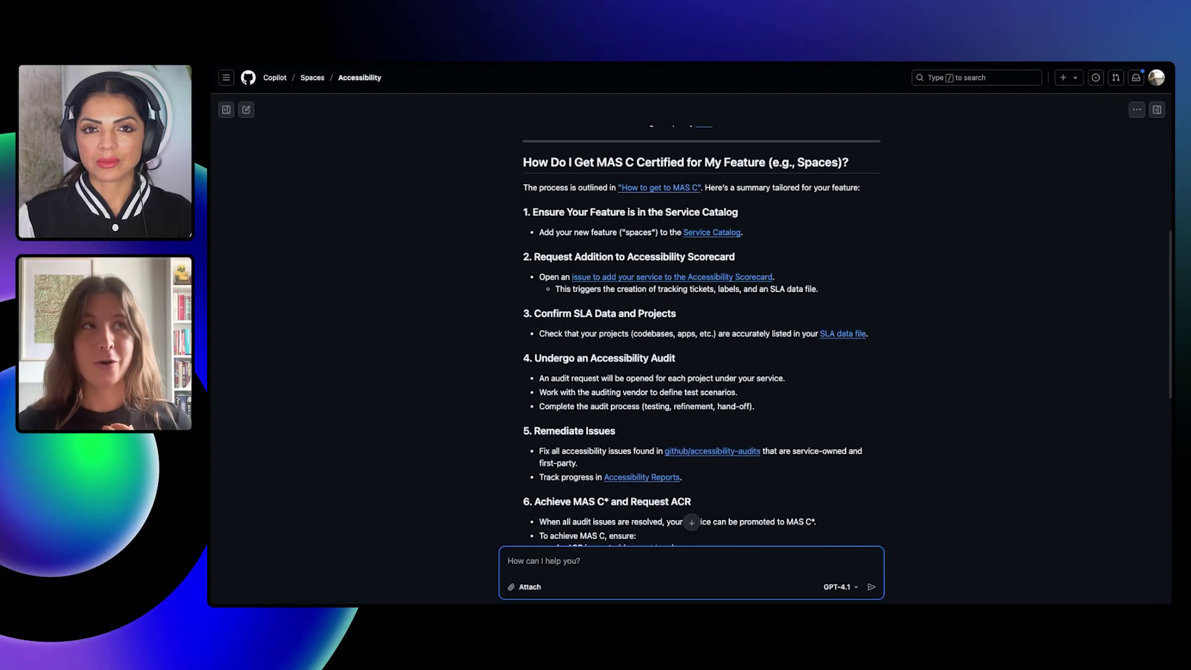
pyautogui.scroll(5, 701, 341)
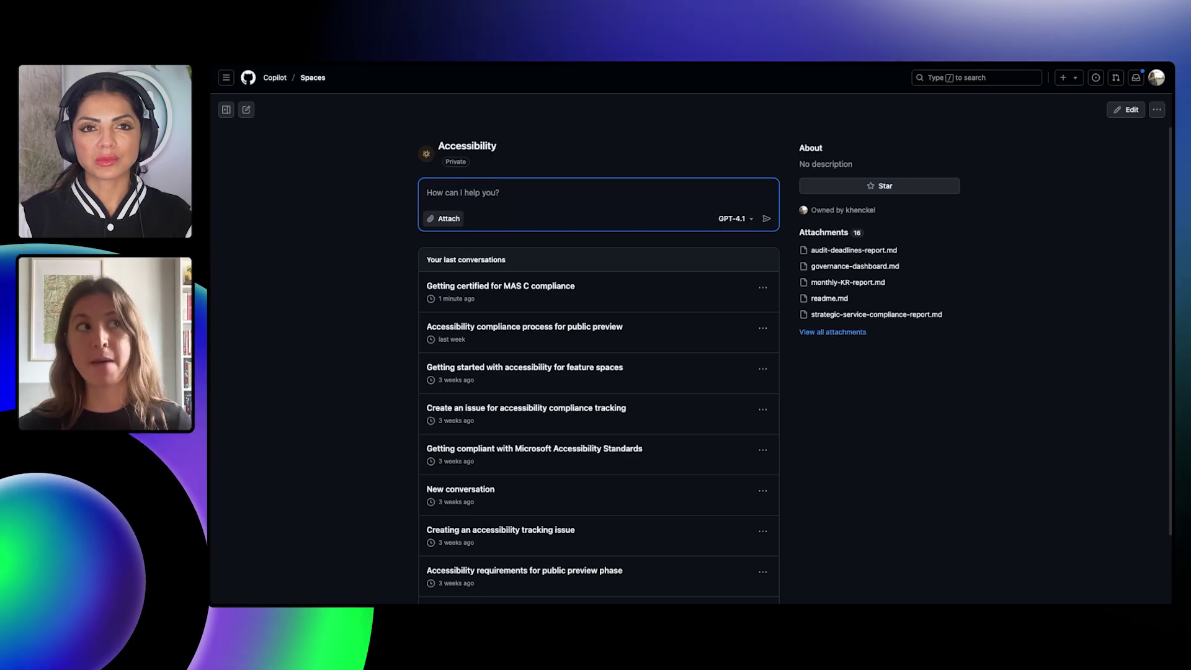
# Open the repository picker for attaching files to a new question in the Accessibility space
pyautogui.click(444, 218)
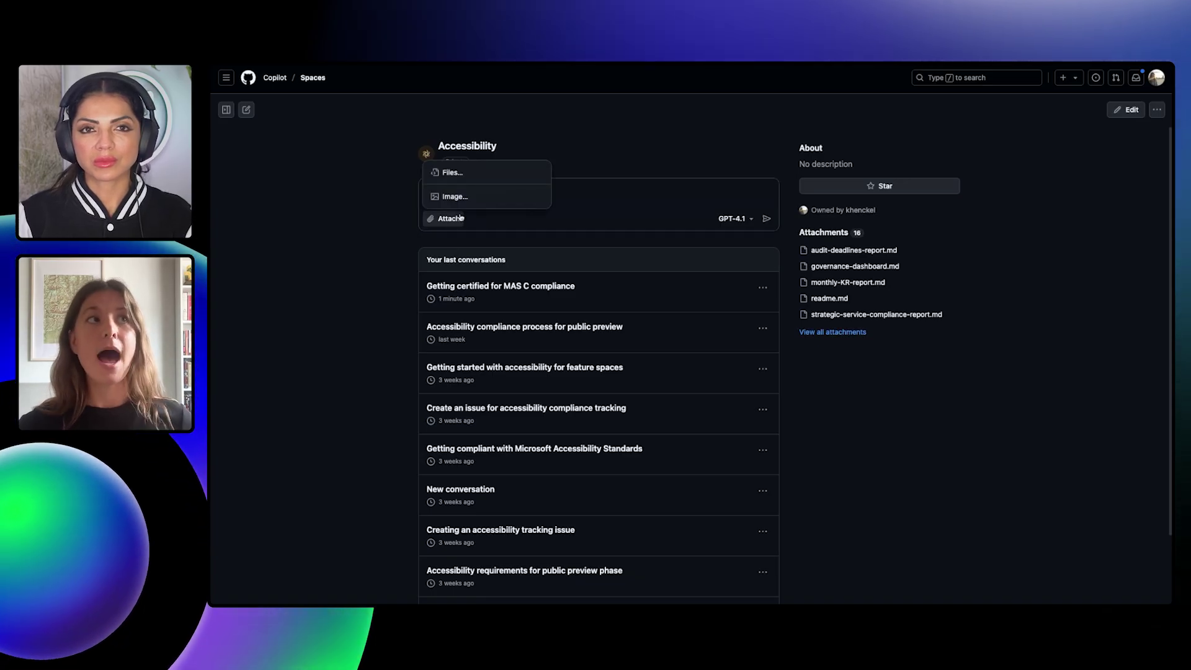
pyautogui.click(451, 172)
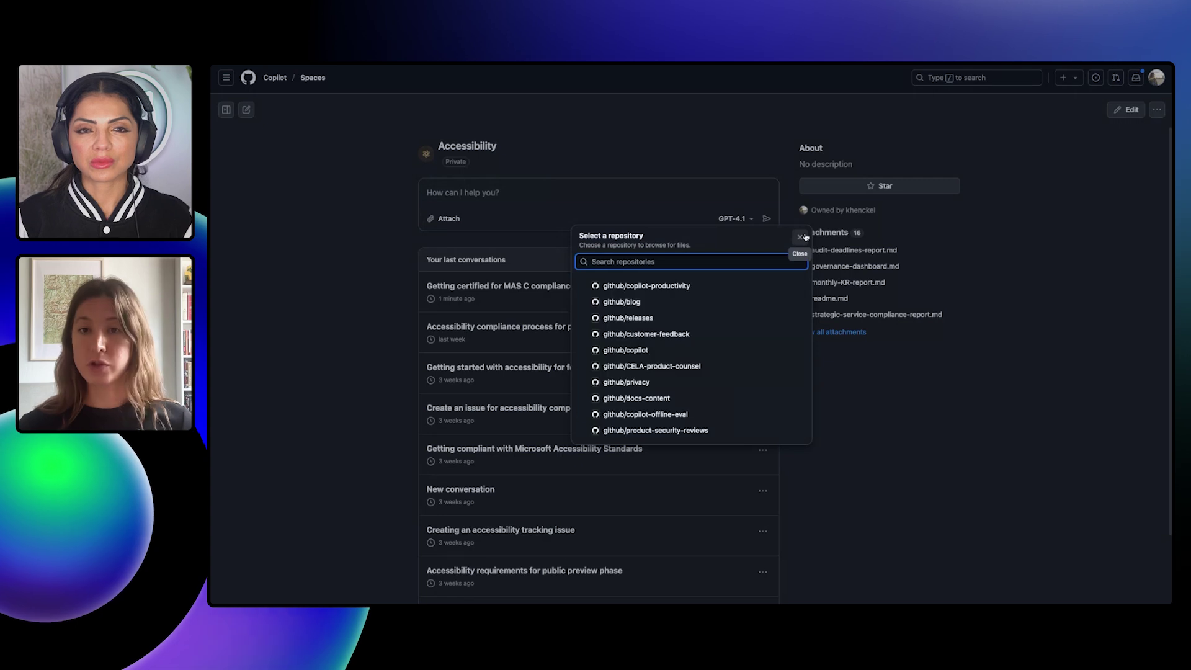